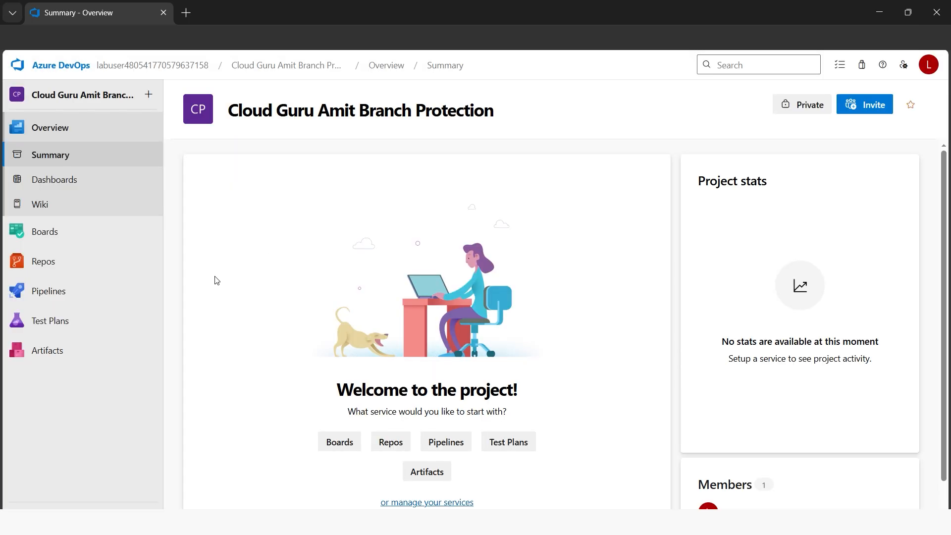
Initialize the project's empty repository with a README on the main branch
{"action": "mouse_move", "coordinate": [79, 269]}
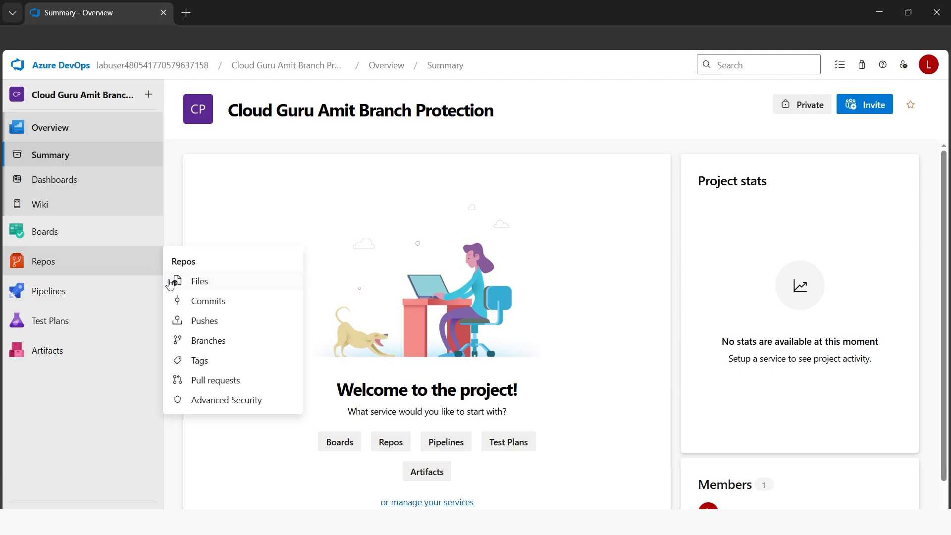
{"action": "left_click", "coordinate": [87, 267]}
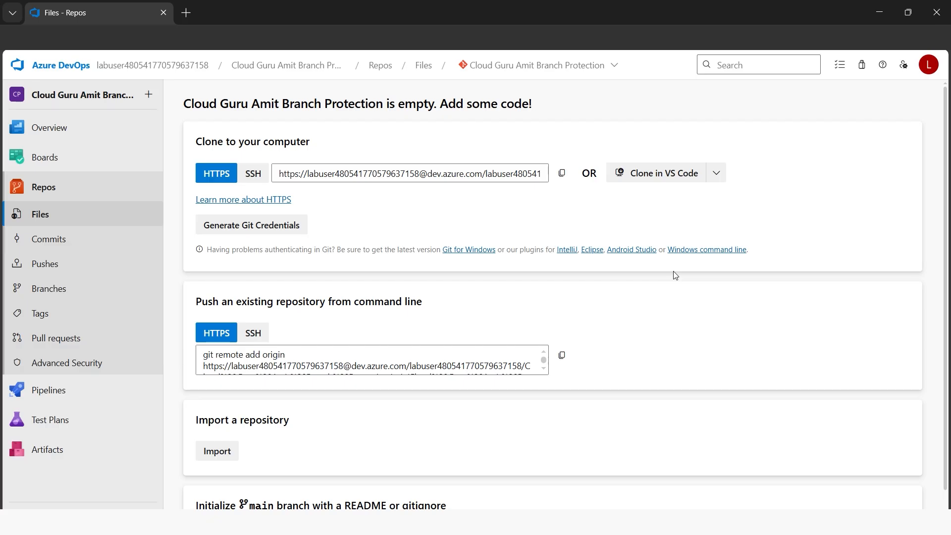
{"action": "scroll", "coordinate": [674, 273], "scroll_direction": "down", "scroll_amount": 1}
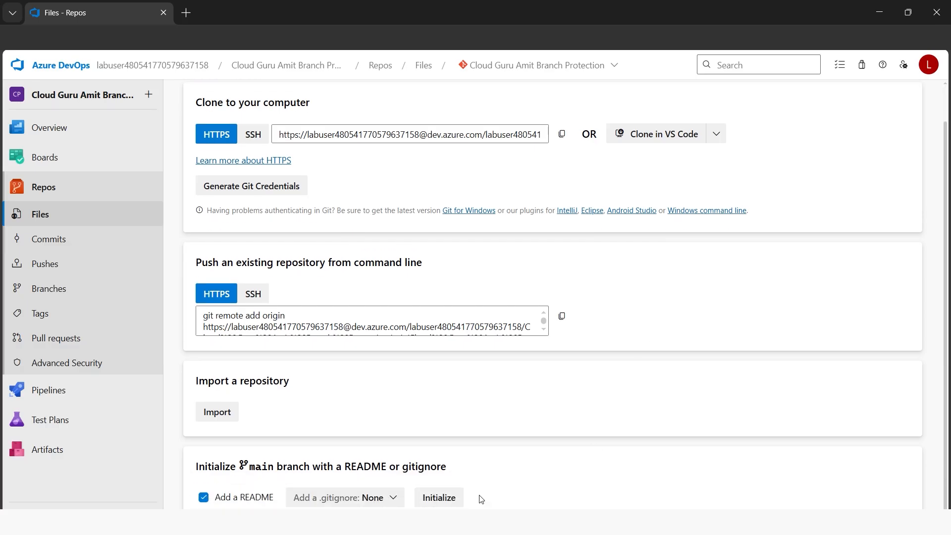
{"action": "left_click", "coordinate": [452, 502]}
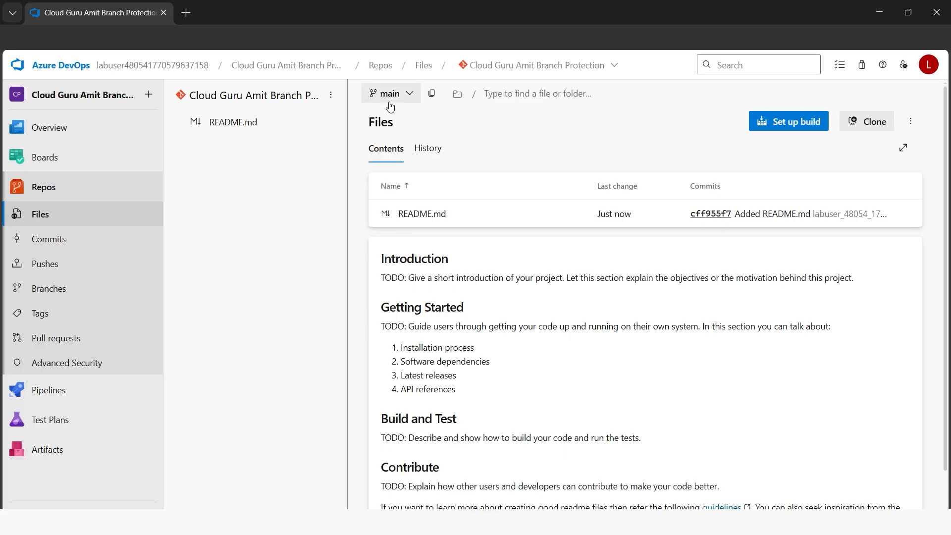
Create a new file named breachmain in the repository's main branch
{"action": "left_click", "coordinate": [330, 96]}
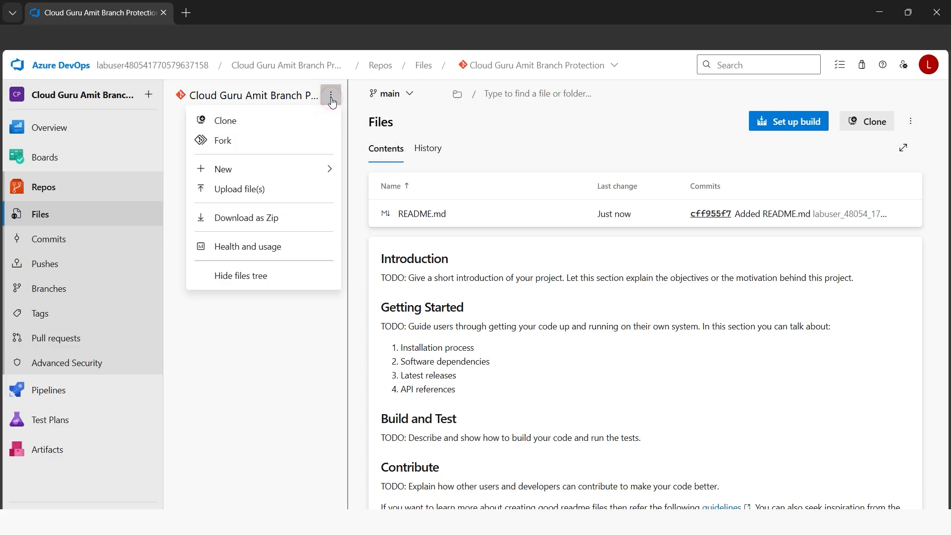
{"action": "mouse_move", "coordinate": [293, 168]}
{"action": "left_click", "coordinate": [380, 173]}
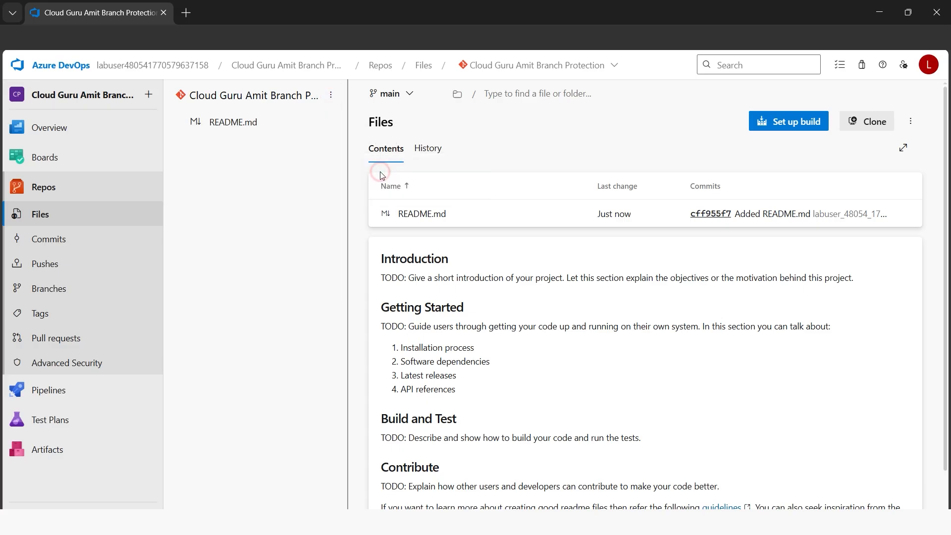
{"action": "type", "text": "breach"}
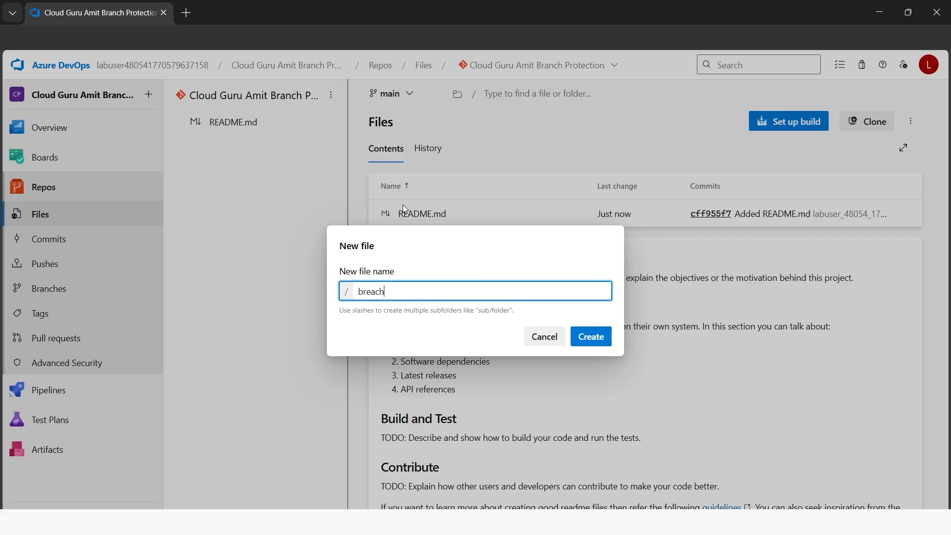
{"action": "type", "text": "main"}
{"action": "left_click", "coordinate": [597, 337]}
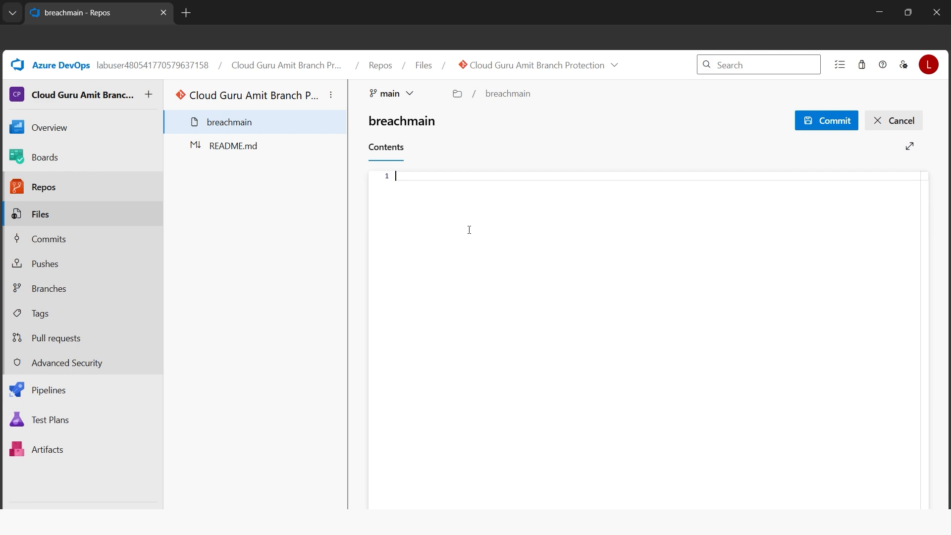
Write "This is breach to main branch which I want to protect henceforth." in breachmain and commit it directly to main
{"action": "type", "text": "This is br"}
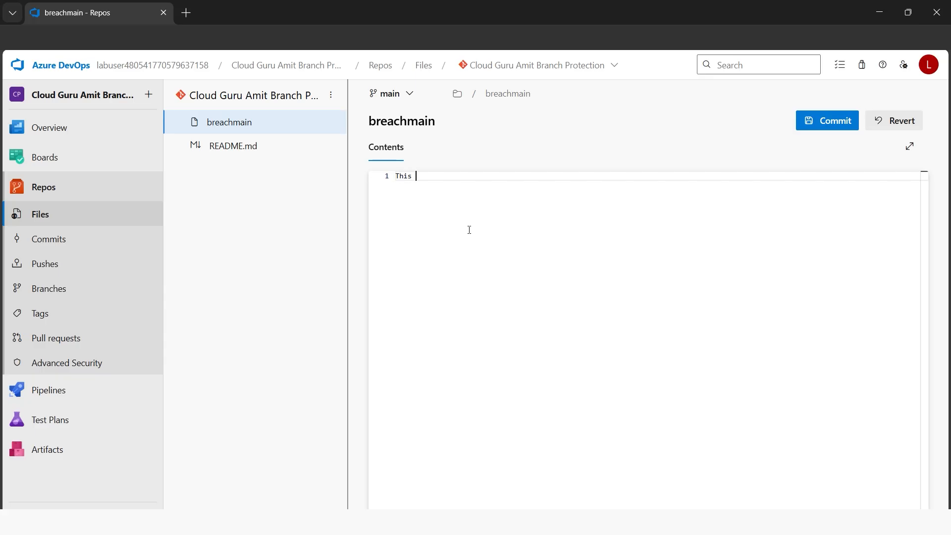
{"action": "type", "text": "eachto"}
{"action": "key", "text": "BackSpace"}
{"action": "key", "text": "BackSpace"}
{"action": "key", "text": "BackSpace"}
{"action": "type", "text": "to main branch which I want to protect henceforth."}
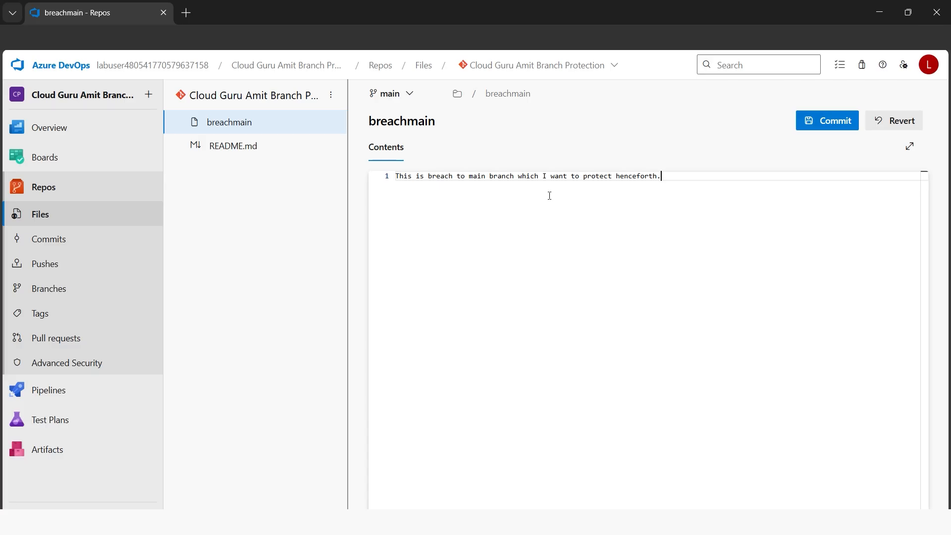
{"action": "left_click", "coordinate": [830, 125]}
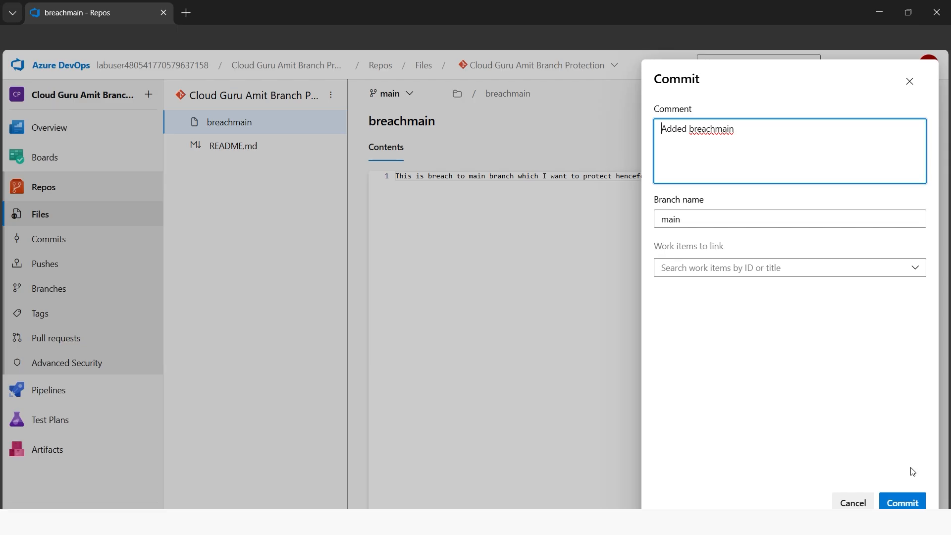
{"action": "left_click", "coordinate": [905, 503]}
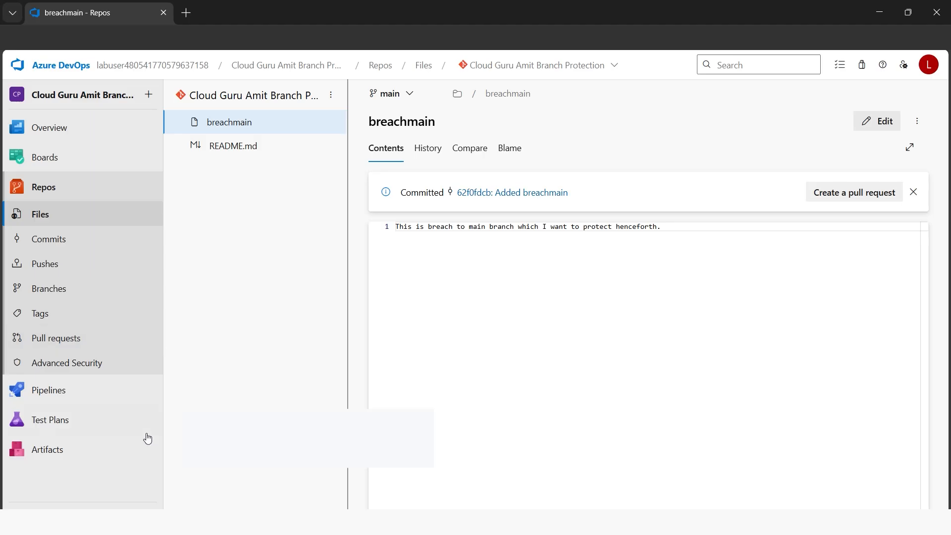
Add a project-wide branch protection in the repository policies of the project settings, covering the default branch of each repository
{"action": "left_click", "coordinate": [95, 505]}
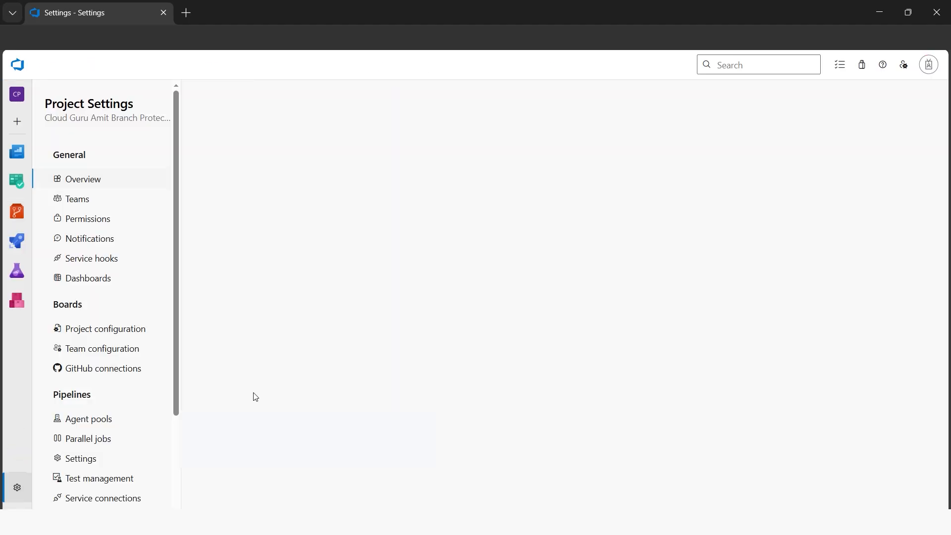
{"action": "scroll", "coordinate": [100, 431], "scroll_direction": "down", "scroll_amount": 3}
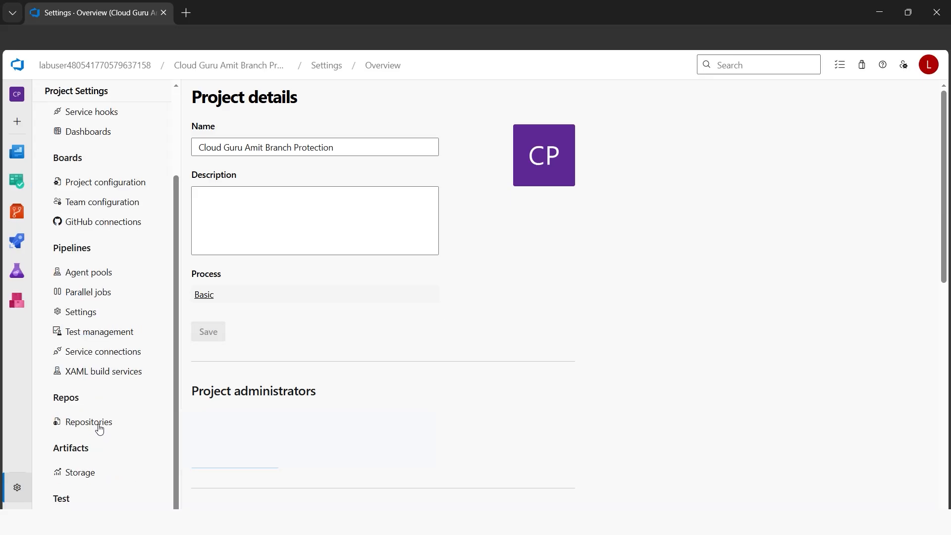
{"action": "left_click", "coordinate": [89, 422]}
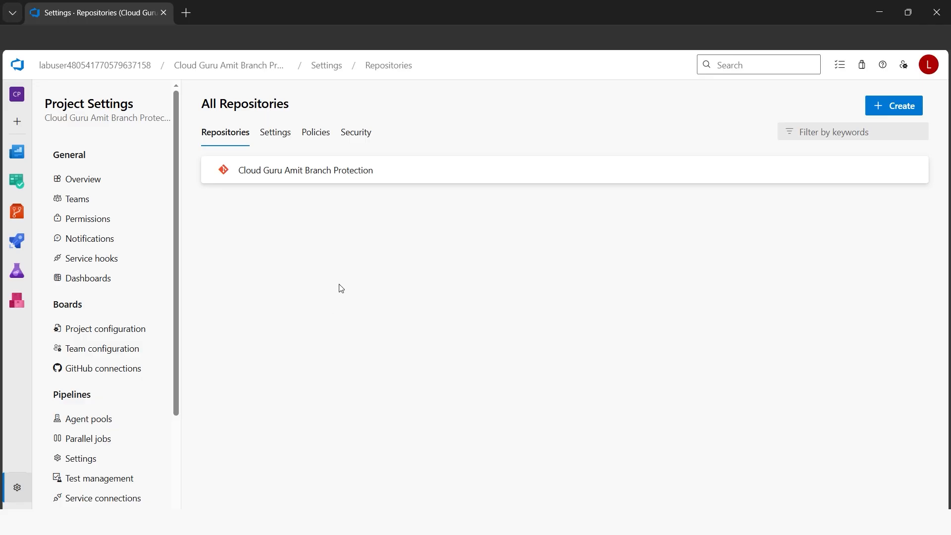
{"action": "left_click", "coordinate": [319, 139]}
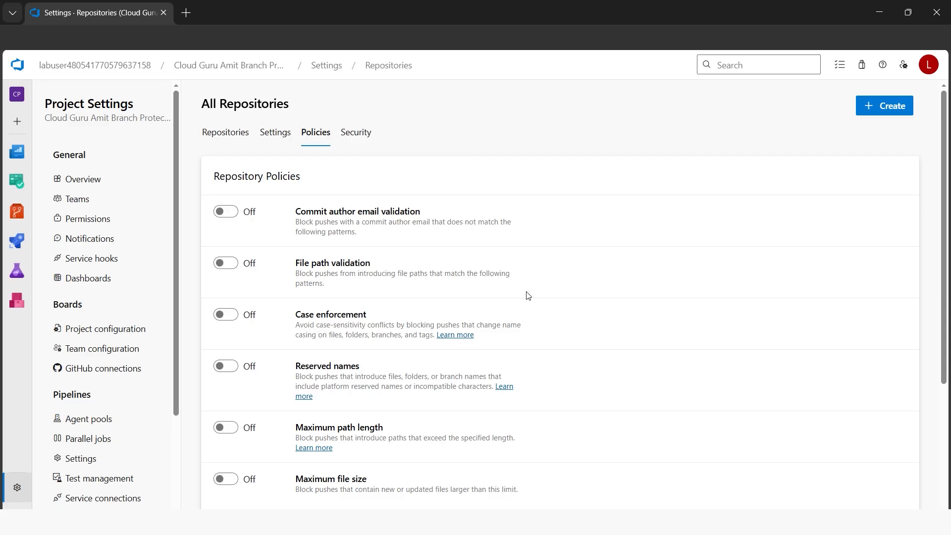
{"action": "scroll", "coordinate": [611, 294], "scroll_direction": "down", "scroll_amount": 5}
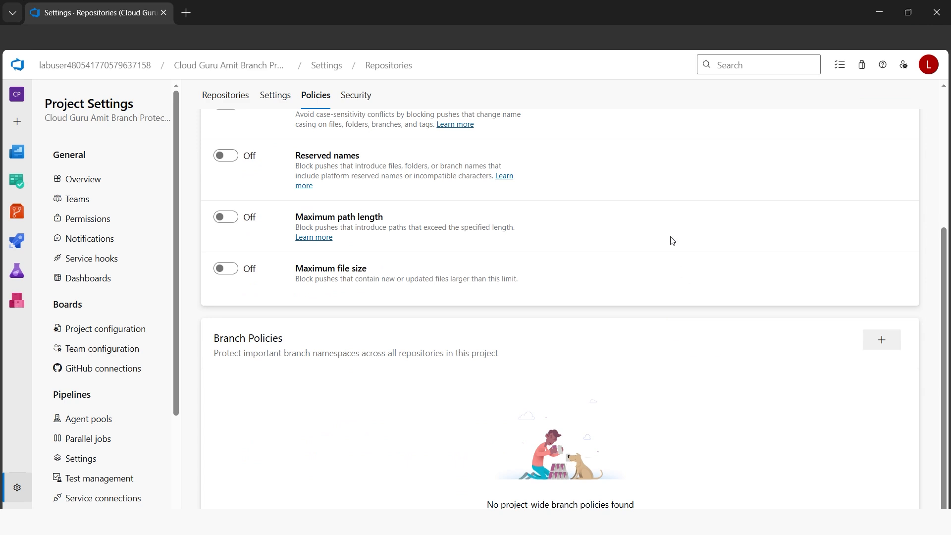
{"action": "left_click", "coordinate": [881, 342]}
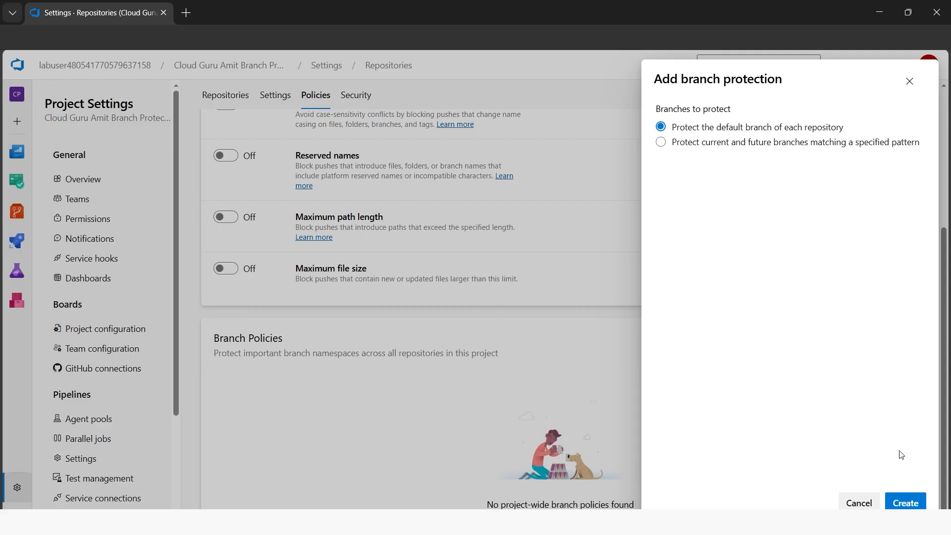
{"action": "left_click", "coordinate": [902, 503]}
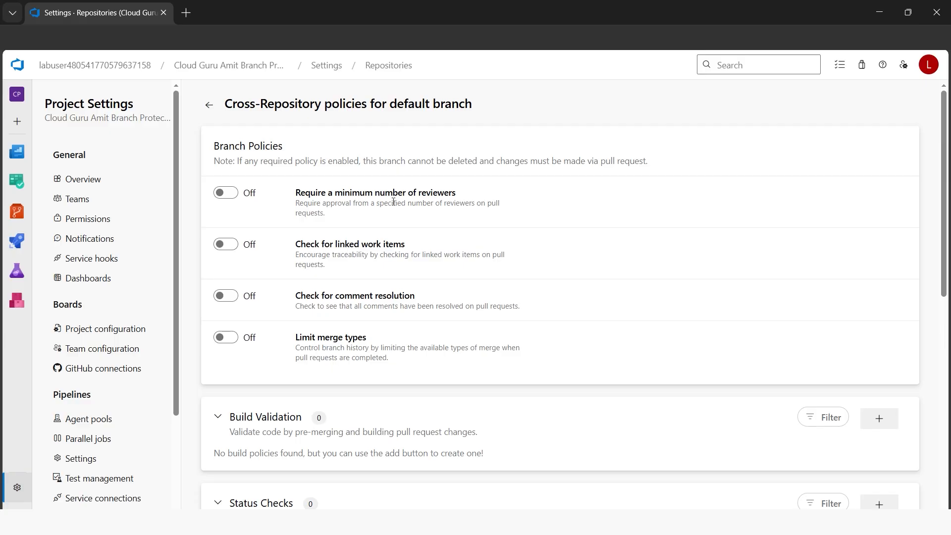
Try requiring a minimum of 1 reviewer for the default branch, and turn that policy off again
{"action": "left_click", "coordinate": [226, 193]}
{"action": "double_click", "coordinate": [314, 254]}
{"action": "type", "text": "1"}
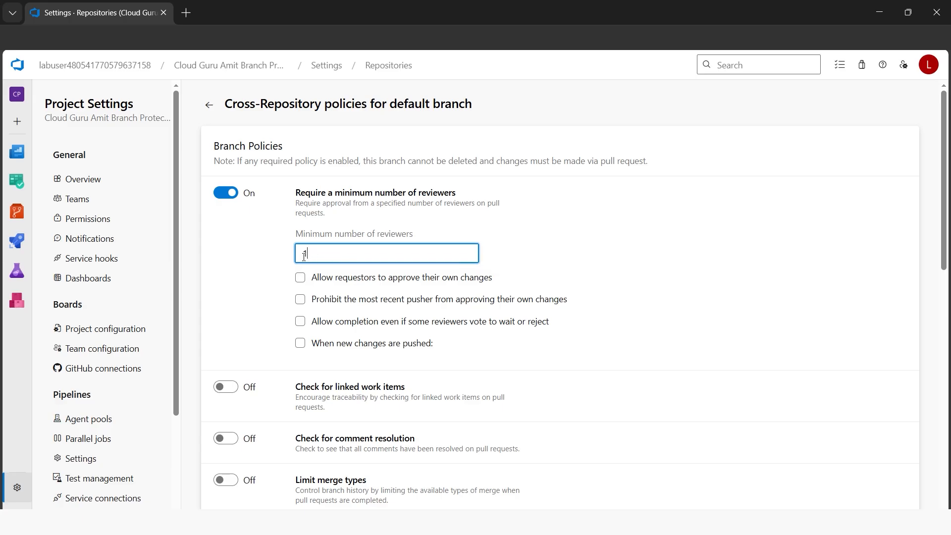
{"action": "double_click", "coordinate": [306, 253]}
{"action": "left_click", "coordinate": [352, 256]}
{"action": "left_click_drag", "start_coordinate": [310, 253], "coordinate": [300, 255]}
{"action": "left_click", "coordinate": [532, 247]}
{"action": "double_click", "coordinate": [309, 258]}
{"action": "left_click", "coordinate": [562, 250]}
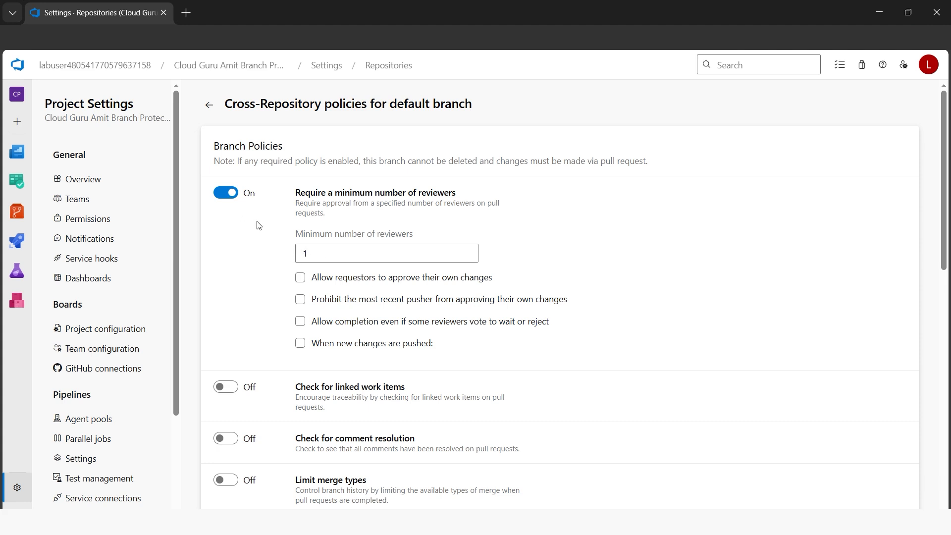
{"action": "left_click", "coordinate": [231, 197]}
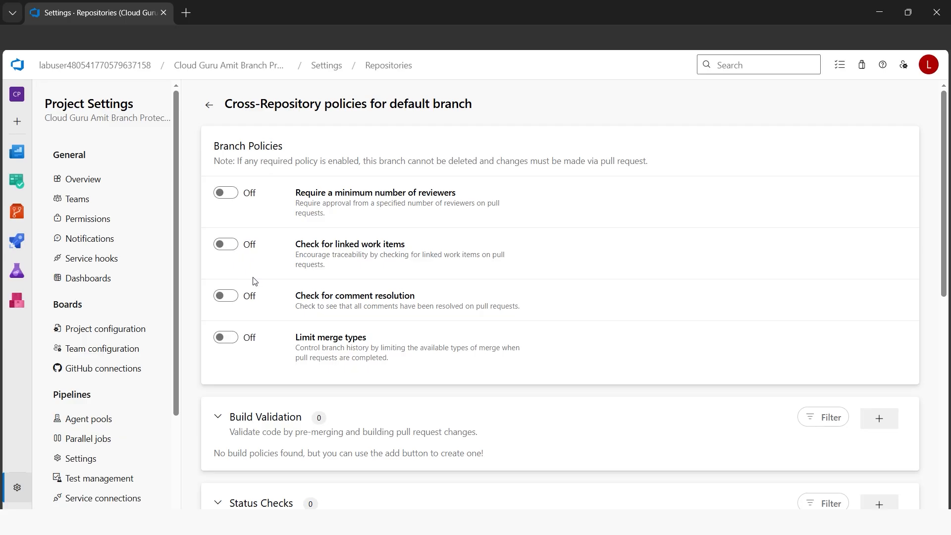
Turn on the check for linked work items as Required for the default branch, and return to the all-repositories policies
{"action": "left_click", "coordinate": [236, 246]}
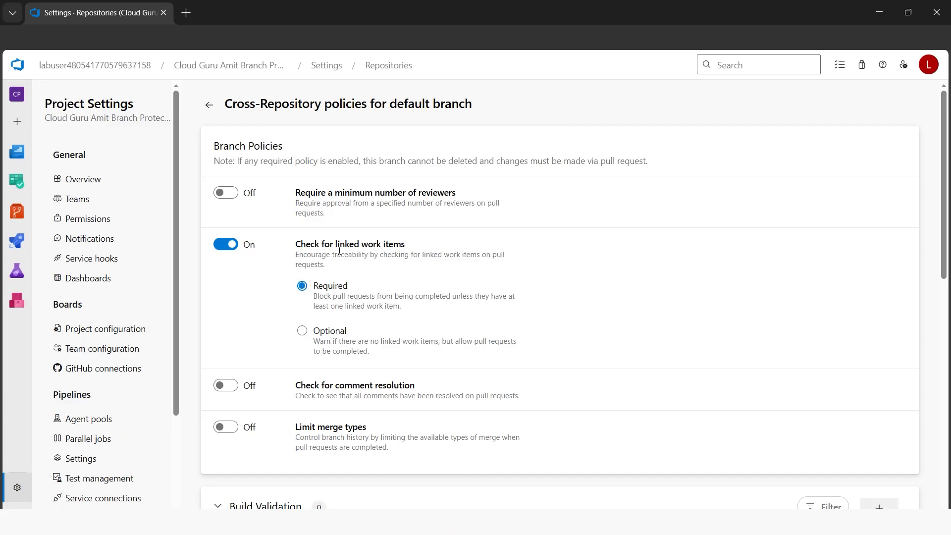
{"action": "scroll", "coordinate": [339, 252], "scroll_direction": "down", "scroll_amount": 3}
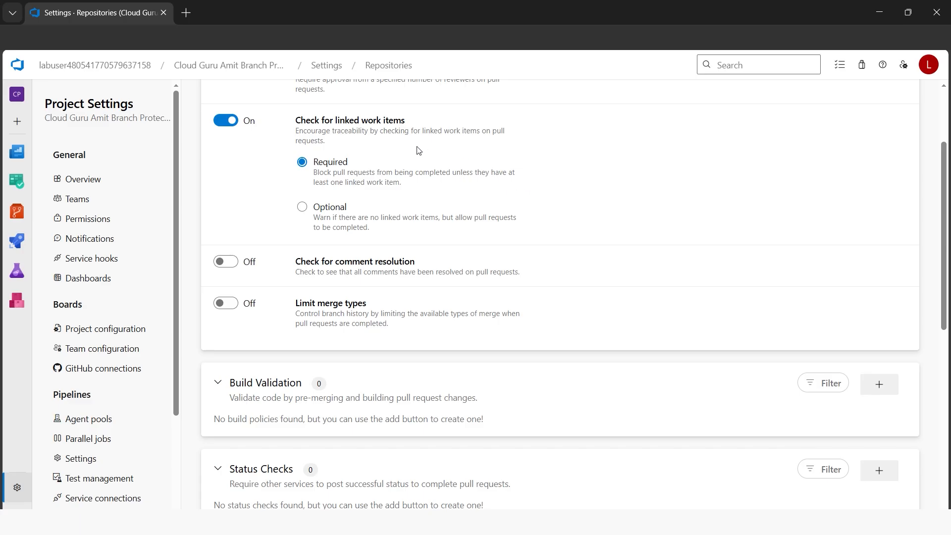
{"action": "scroll", "coordinate": [634, 240], "scroll_direction": "up", "scroll_amount": 3}
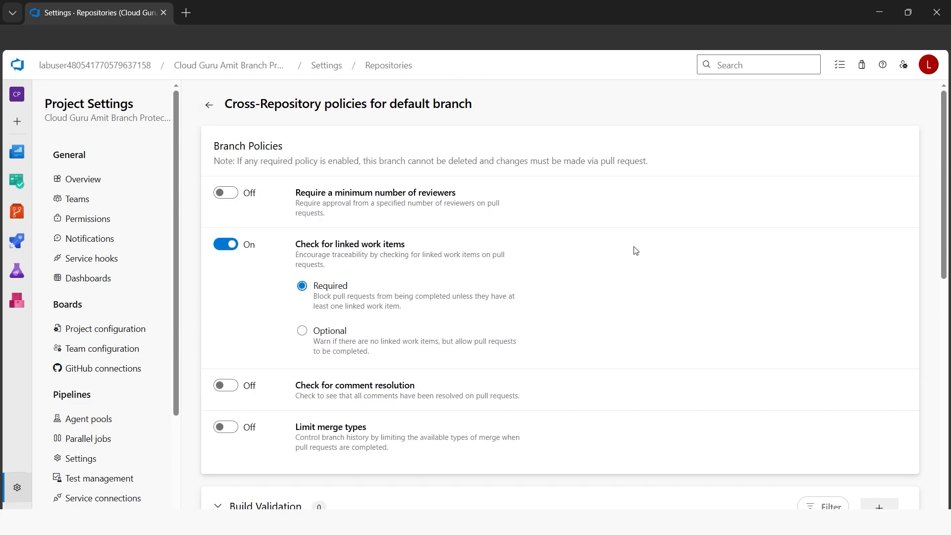
{"action": "scroll", "coordinate": [660, 331], "scroll_direction": "down", "scroll_amount": 1}
{"action": "scroll", "coordinate": [660, 331], "scroll_direction": "up", "scroll_amount": 1}
{"action": "left_click", "coordinate": [209, 104]}
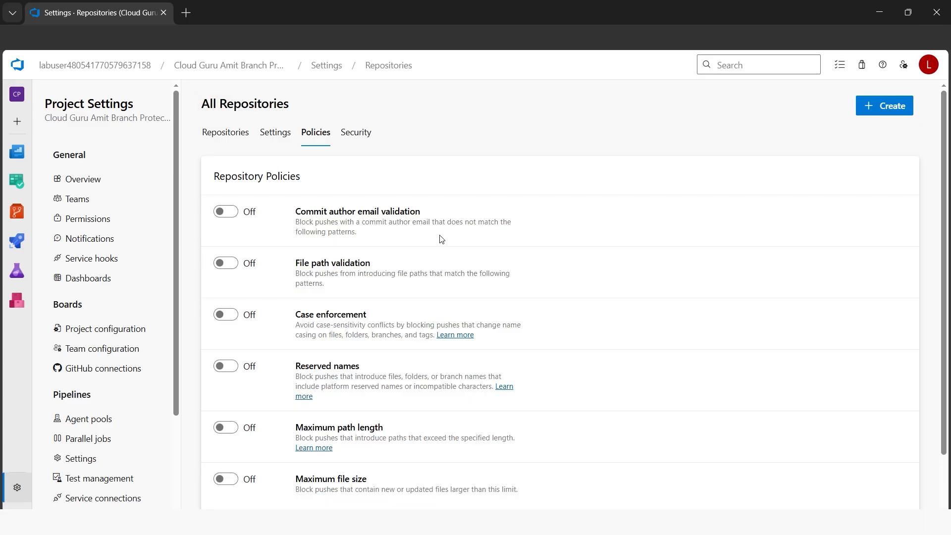
{"action": "scroll", "coordinate": [649, 332], "scroll_direction": "down", "scroll_amount": 2}
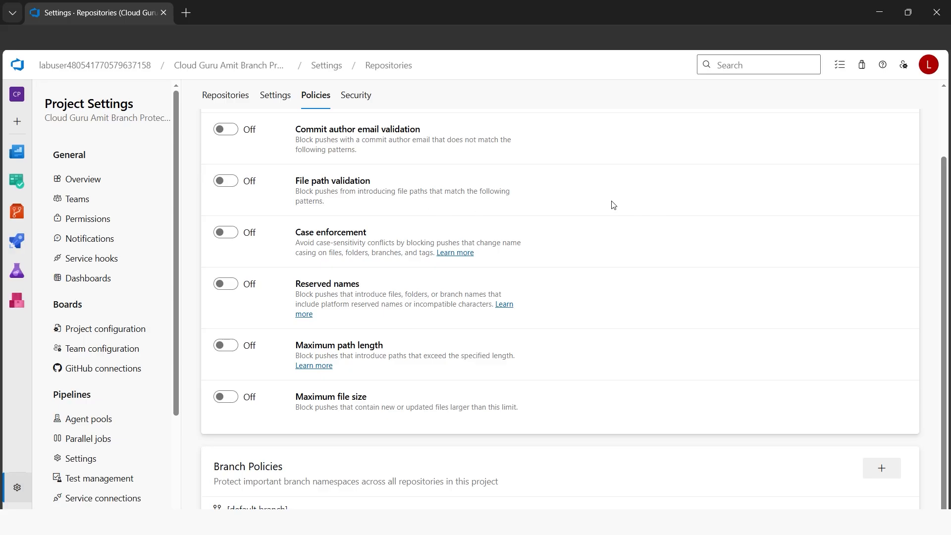
Create a new file named breachmaintwice on the main branch in the repository's files
{"action": "mouse_move", "coordinate": [17, 211]}
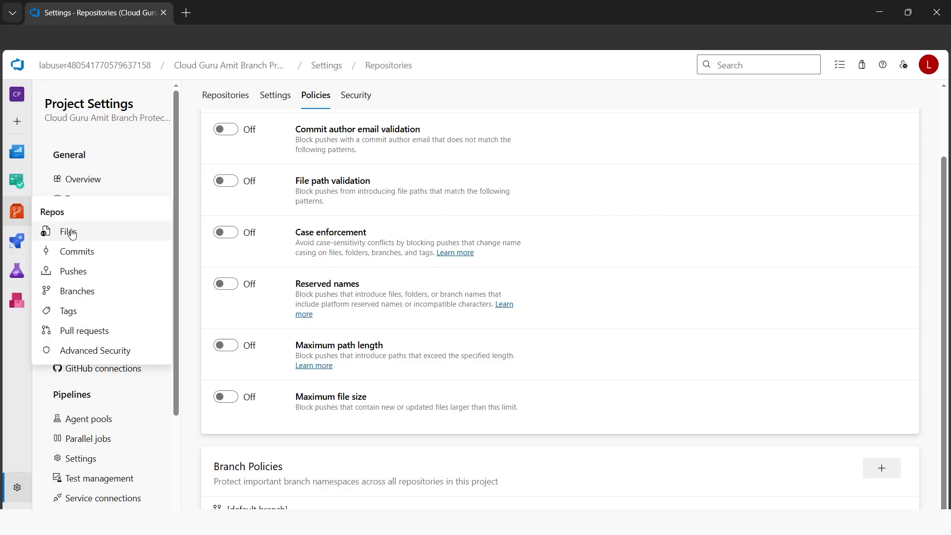
{"action": "left_click", "coordinate": [51, 232]}
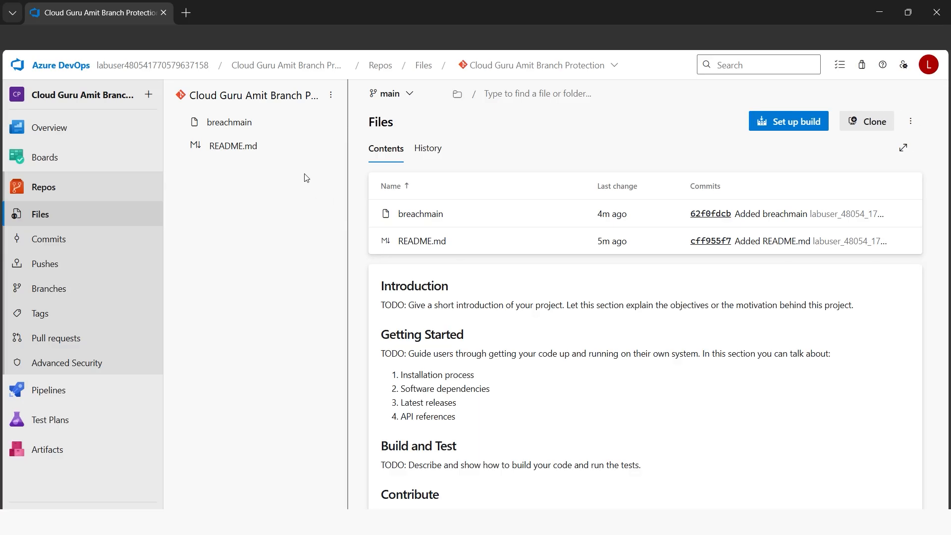
{"action": "left_click", "coordinate": [331, 124]}
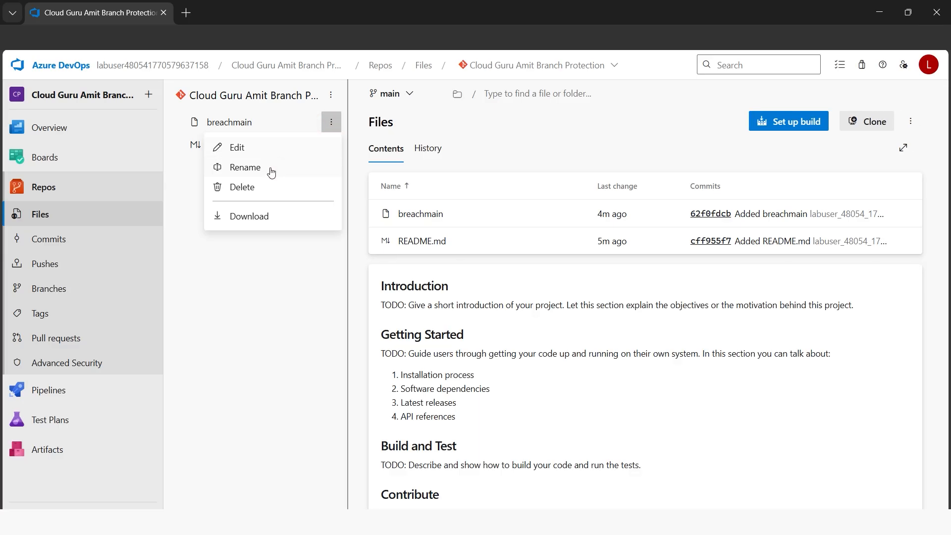
{"action": "left_click", "coordinate": [293, 251]}
{"action": "left_click", "coordinate": [330, 97]}
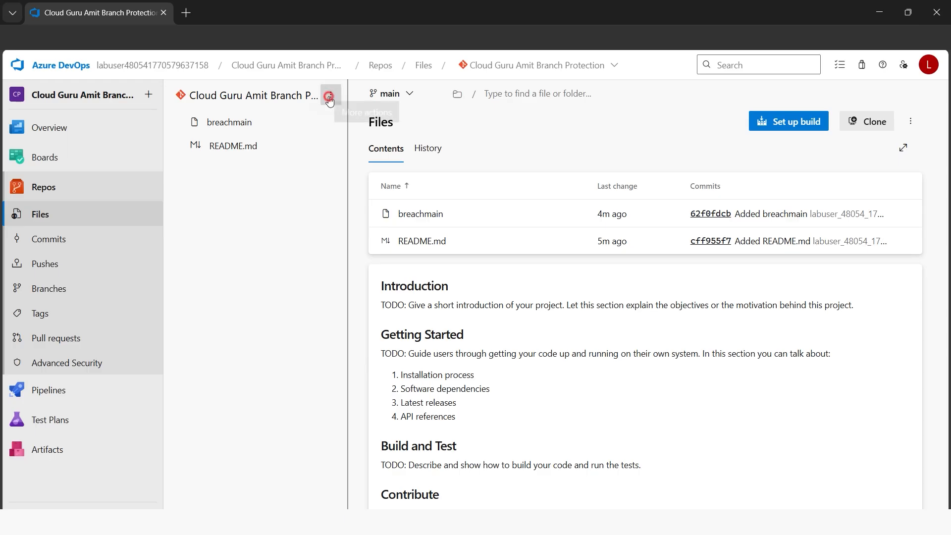
{"action": "mouse_move", "coordinate": [297, 169]}
{"action": "left_click", "coordinate": [366, 170]}
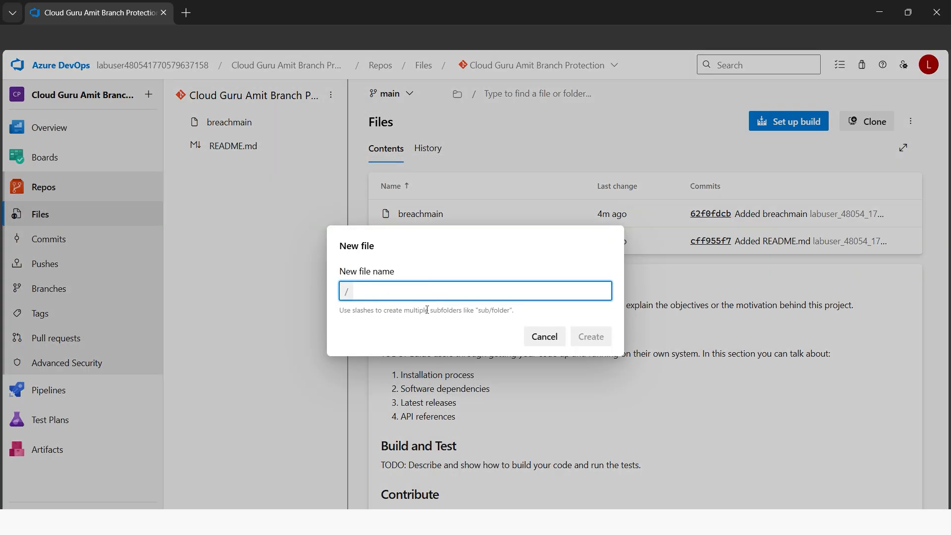
{"action": "type", "text": "b"}
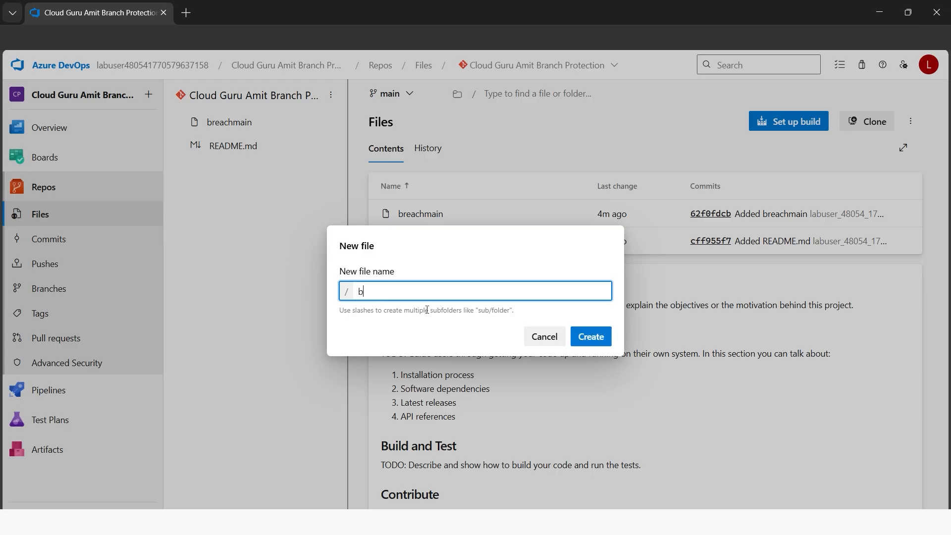
{"action": "type", "text": "reachmaintwice"}
{"action": "key", "text": "ctrl+a"}
{"action": "left_click", "coordinate": [597, 344]}
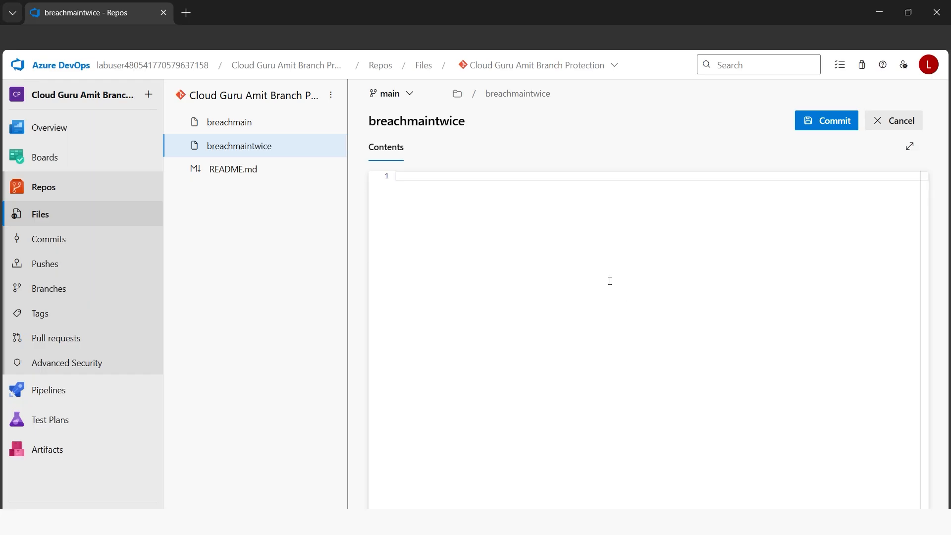
Enter "dummy text" as the content of the breachmaintwice file
{"action": "type", "text": "dummy"}
{"action": "key", "text": "BackSpace"}
{"action": "key", "text": "BackSpace"}
{"action": "type", "text": "y text"}
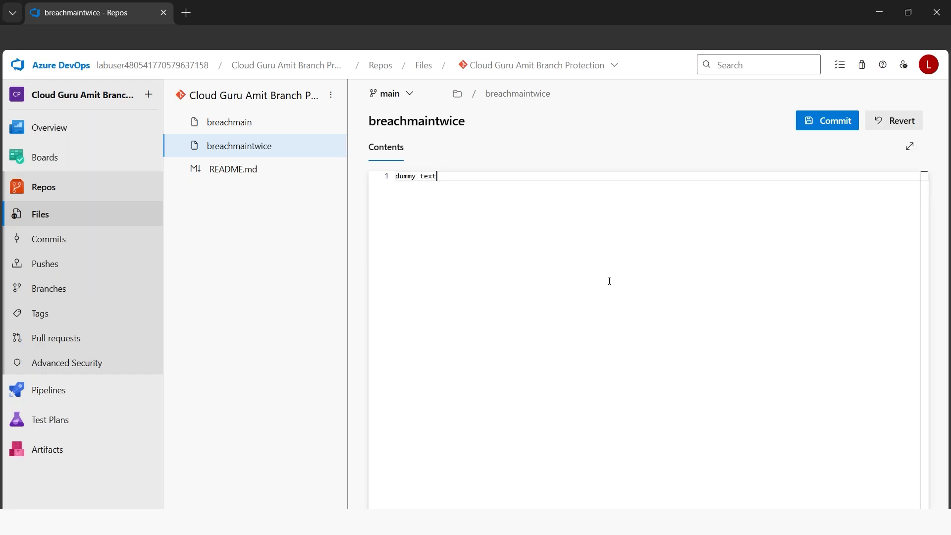
{"action": "type", "text": " testing main branch"}
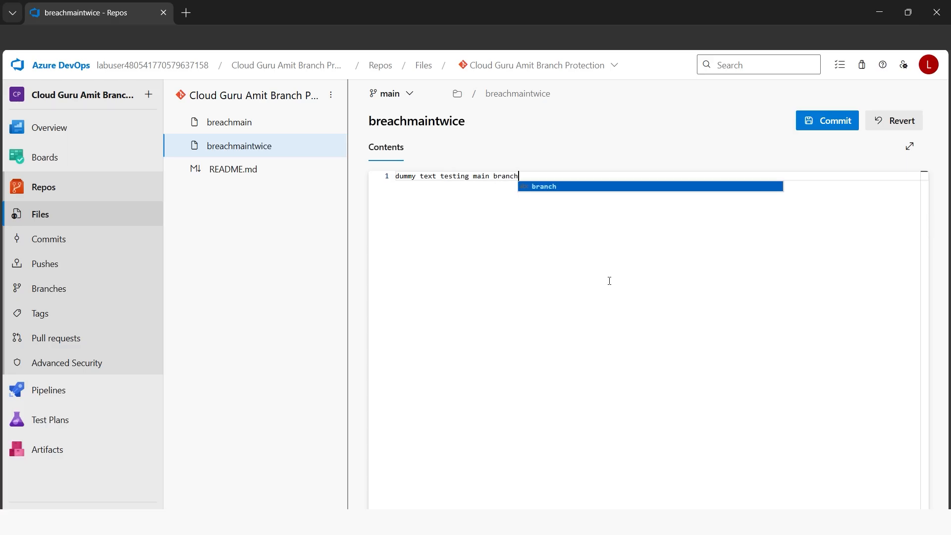
{"action": "type", "text": " merge directly."}
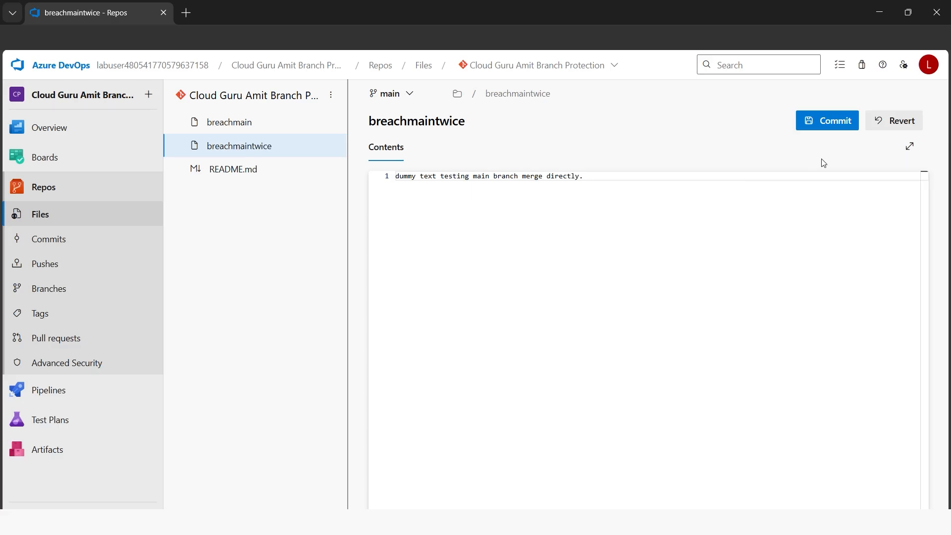
Try to commit breachmaintwice directly to the main branch with the comment "Added breachmaintwice", read the server's response, and close the commit form
{"action": "left_click", "coordinate": [836, 130]}
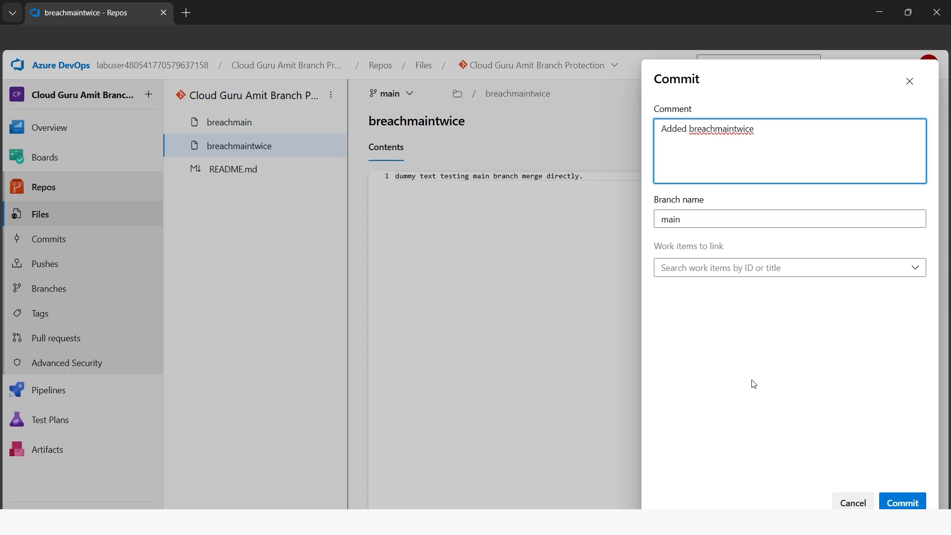
{"action": "left_click", "coordinate": [903, 503]}
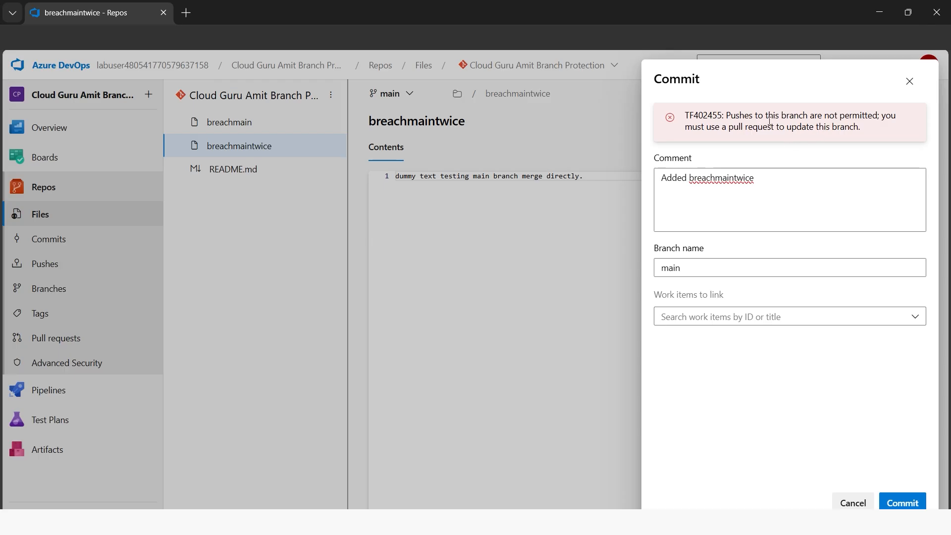
{"action": "left_click", "coordinate": [730, 131]}
{"action": "left_click_drag", "start_coordinate": [729, 130], "coordinate": [861, 132]}
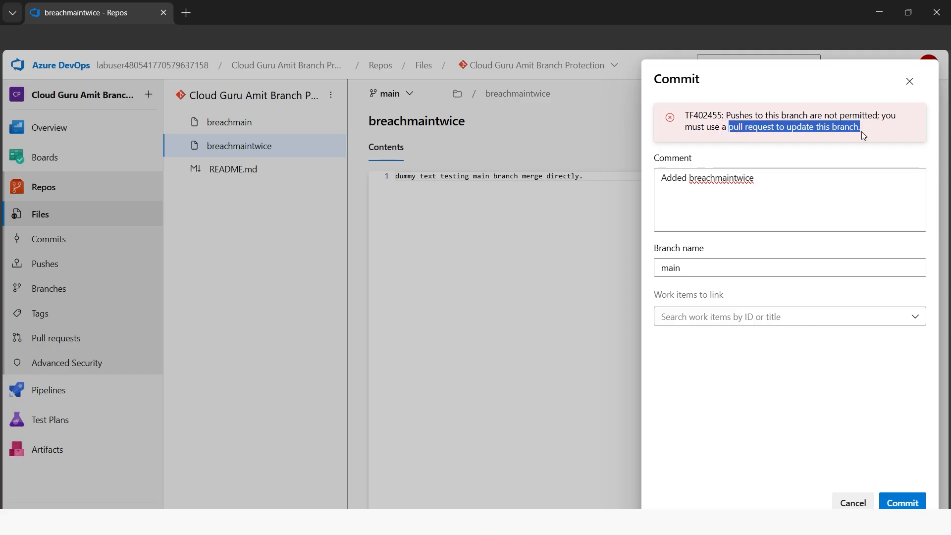
{"action": "left_click", "coordinate": [748, 373]}
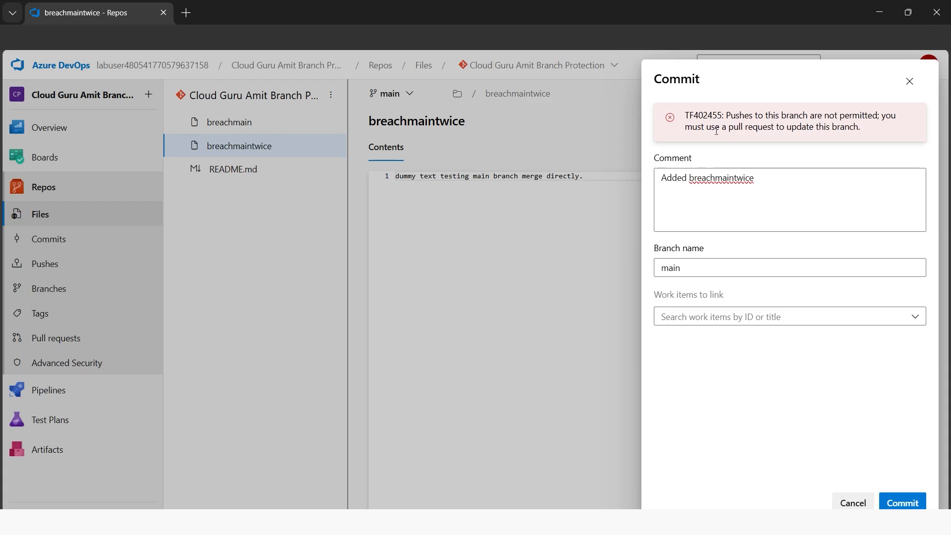
{"action": "left_click_drag", "start_coordinate": [730, 130], "coordinate": [862, 132]}
{"action": "left_click", "coordinate": [770, 365]}
{"action": "left_click", "coordinate": [854, 503]}
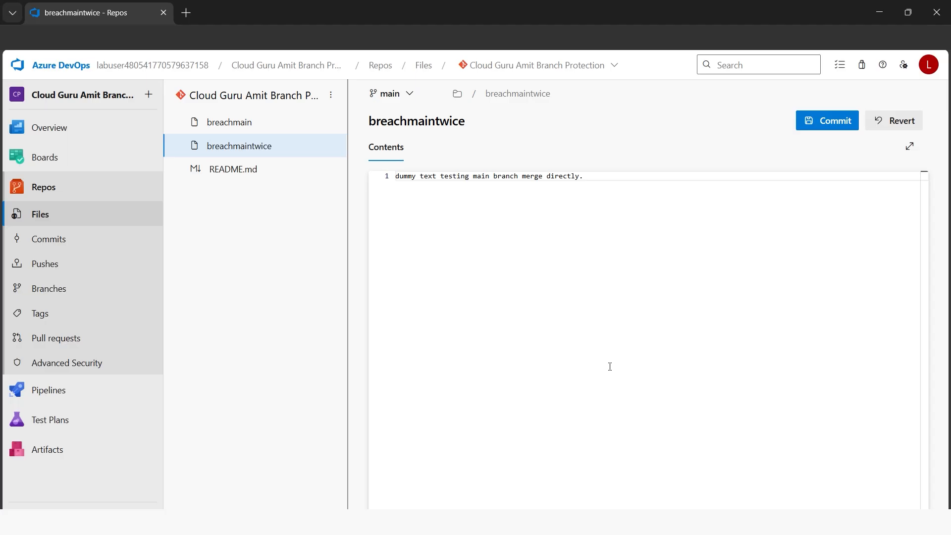